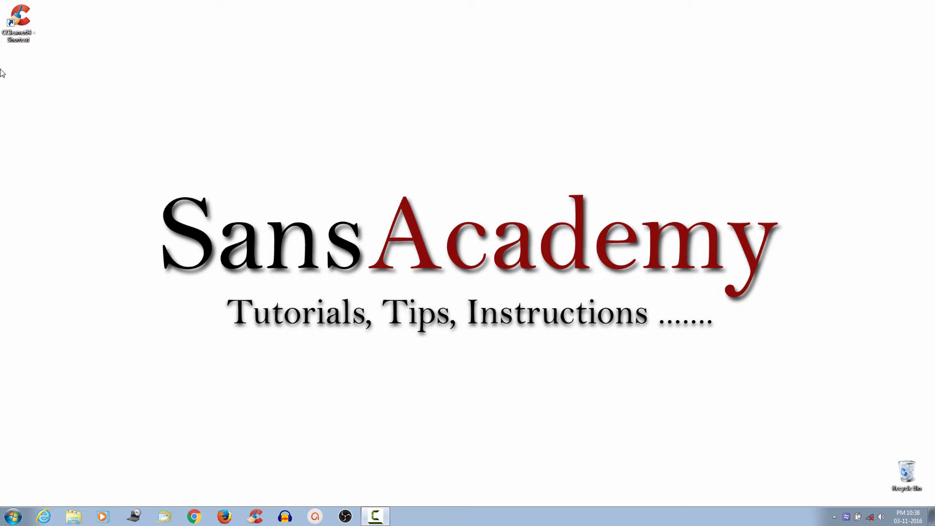
Launch CCleaner from its desktop shortcut
double_click(21, 37)
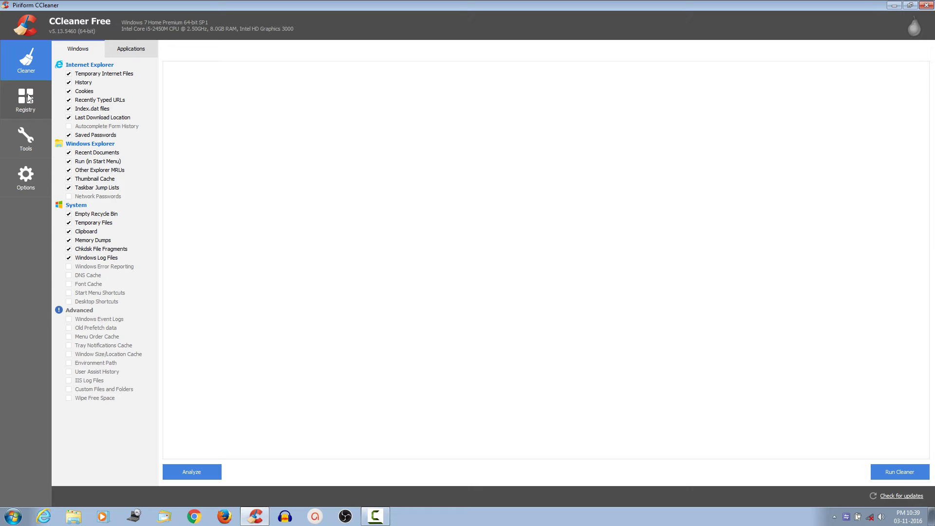
Switch CCleaner to the Registry cleaner
left_click(27, 98)
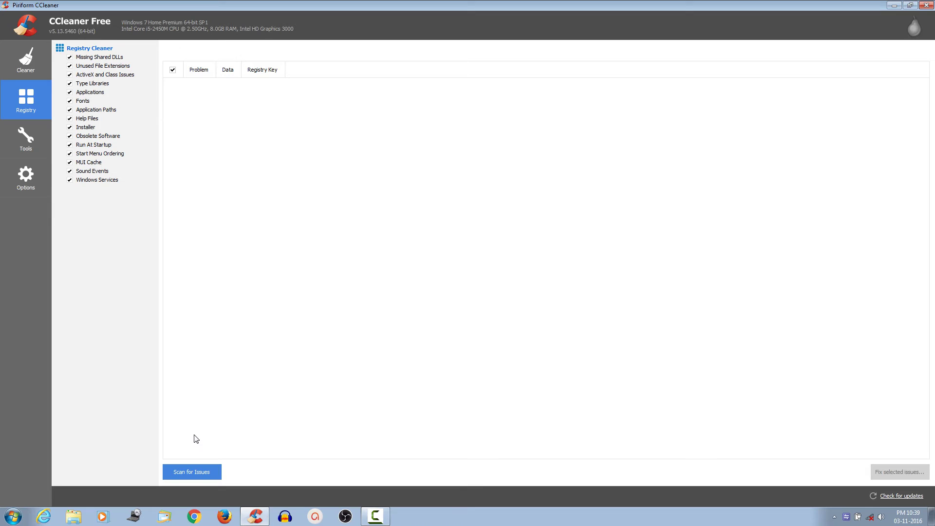
Scan the registry, finding two ActiveX/COM issues, and start fixing them
left_click(188, 471)
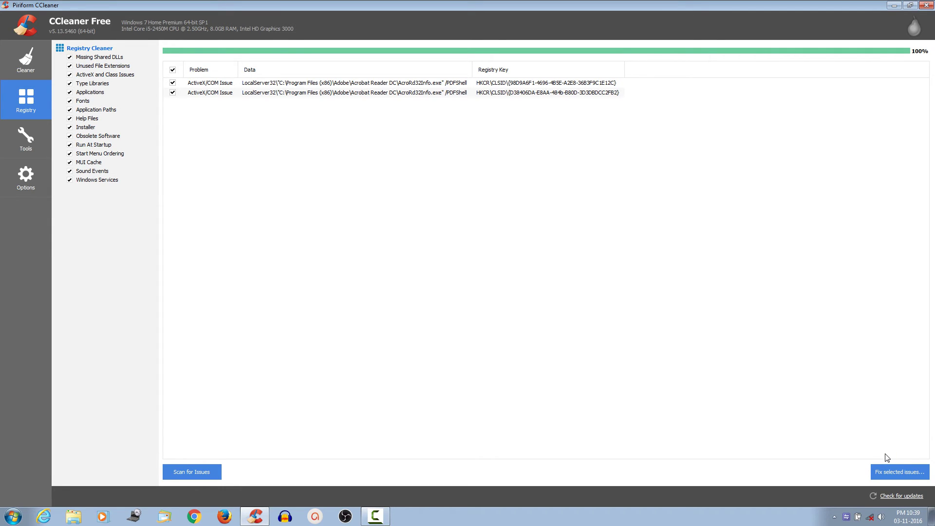
left_click(888, 471)
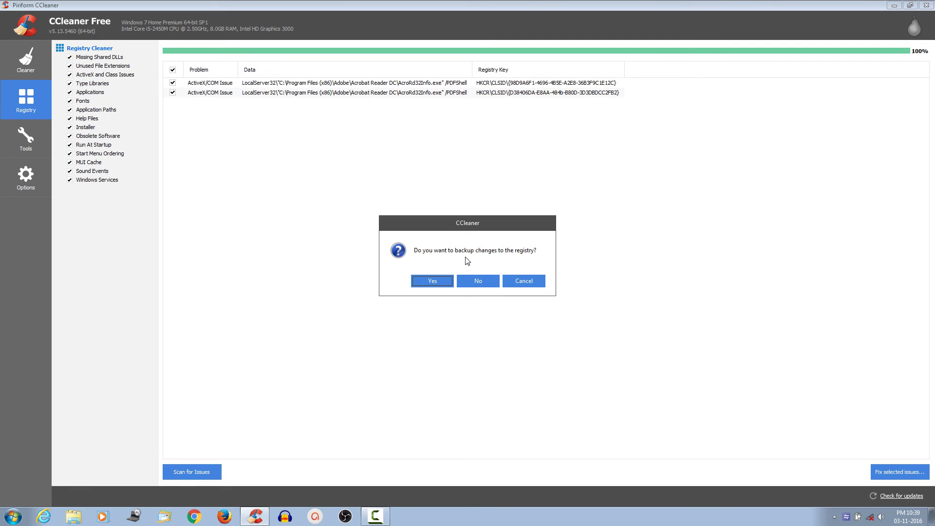
Fix both ActiveX/COM issues without a registry backup, leaving 'No issues were found'
left_click(481, 280)
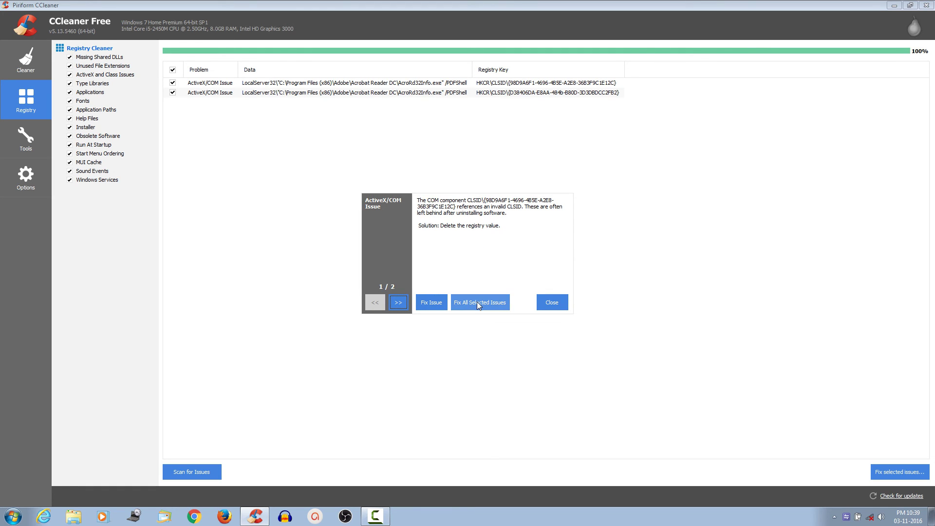
left_click(477, 301)
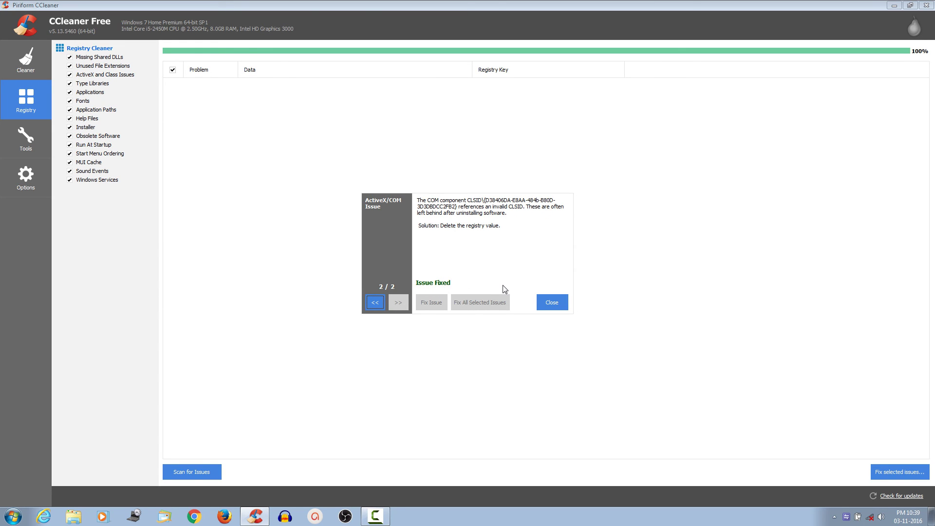
left_click(562, 300)
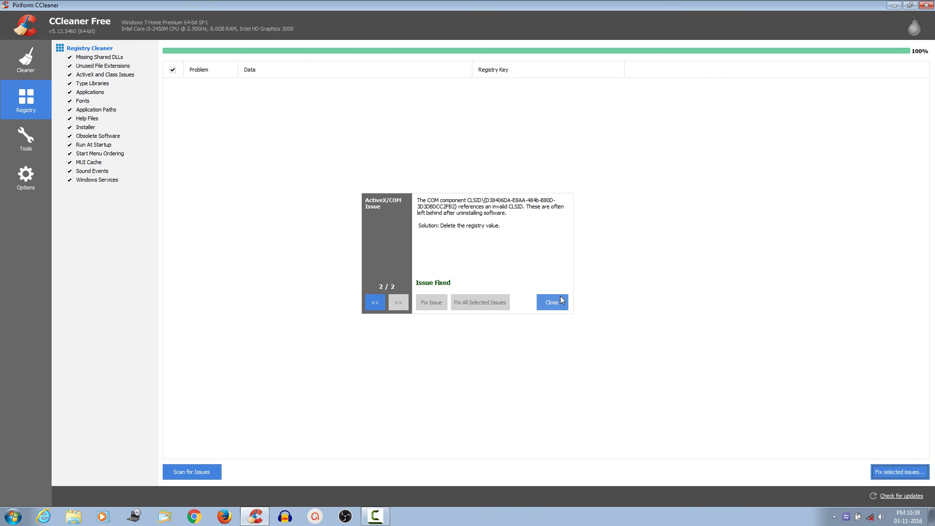
Close CCleaner to return to the SansAcademy desktop
left_click(924, 5)
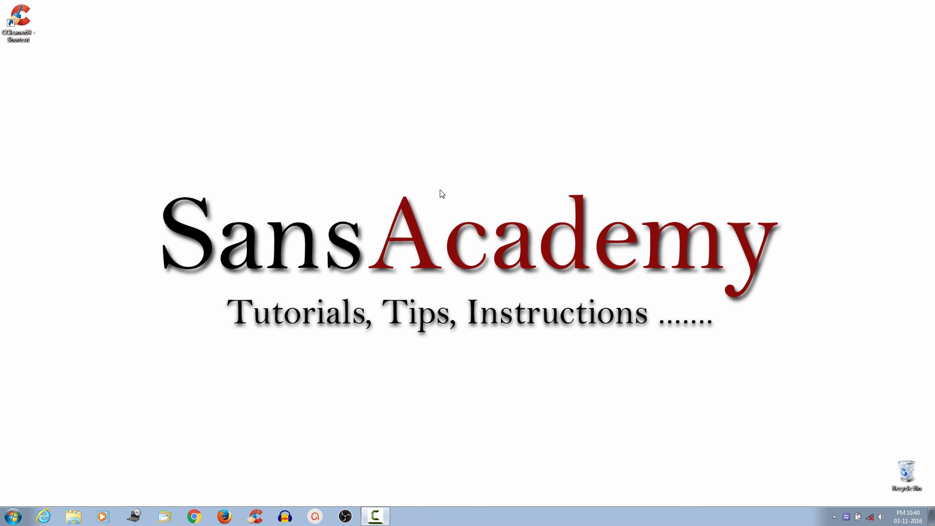